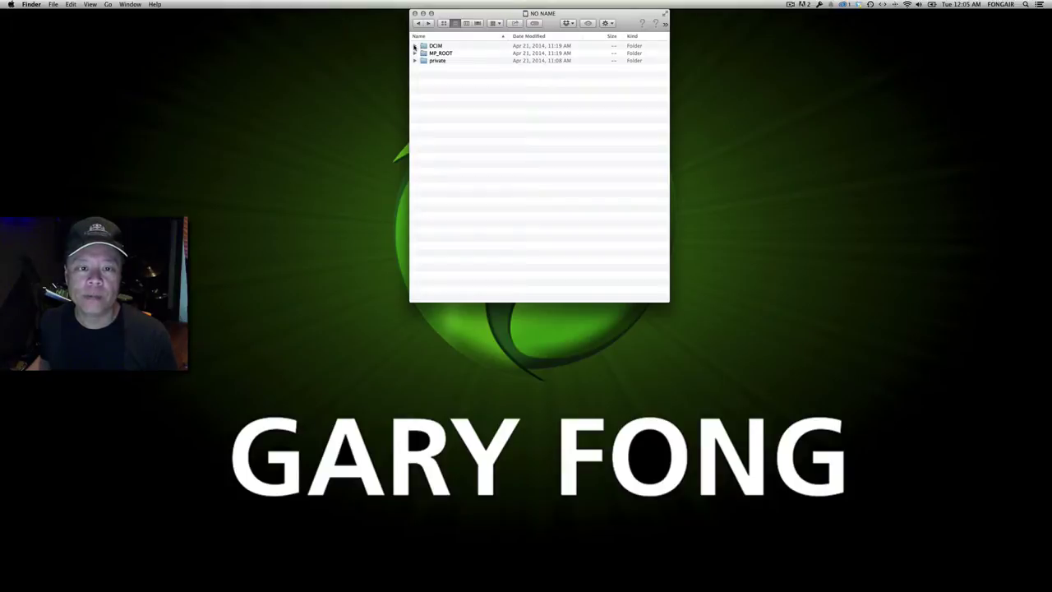
Step: Expand MP_ROOT in Finder and Quick Look the MAH01333.MP4 clip
{"action": "left_click", "coordinate": [414, 46]}
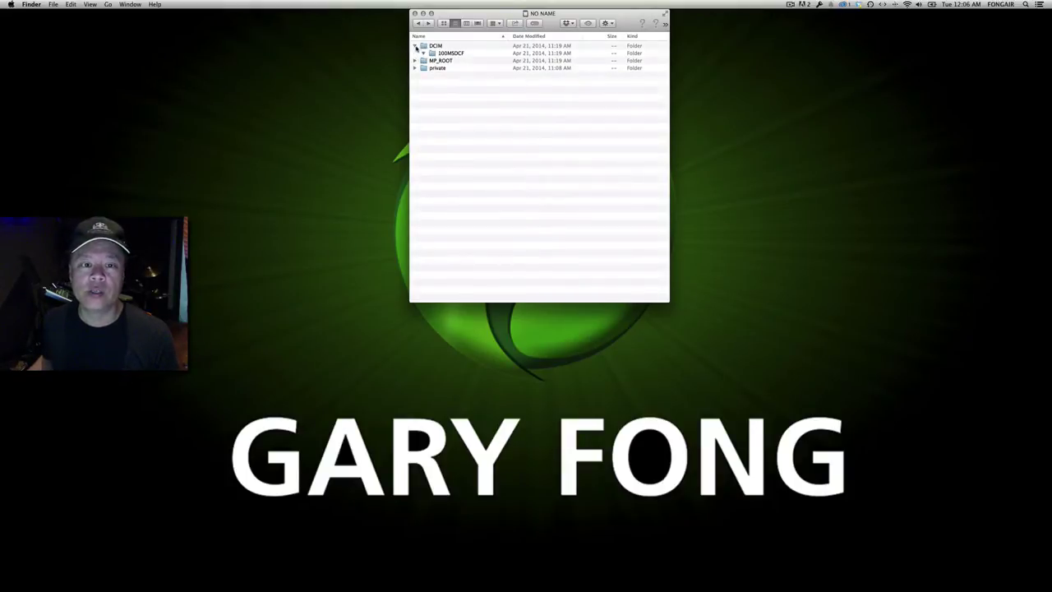
{"action": "left_click", "coordinate": [414, 47]}
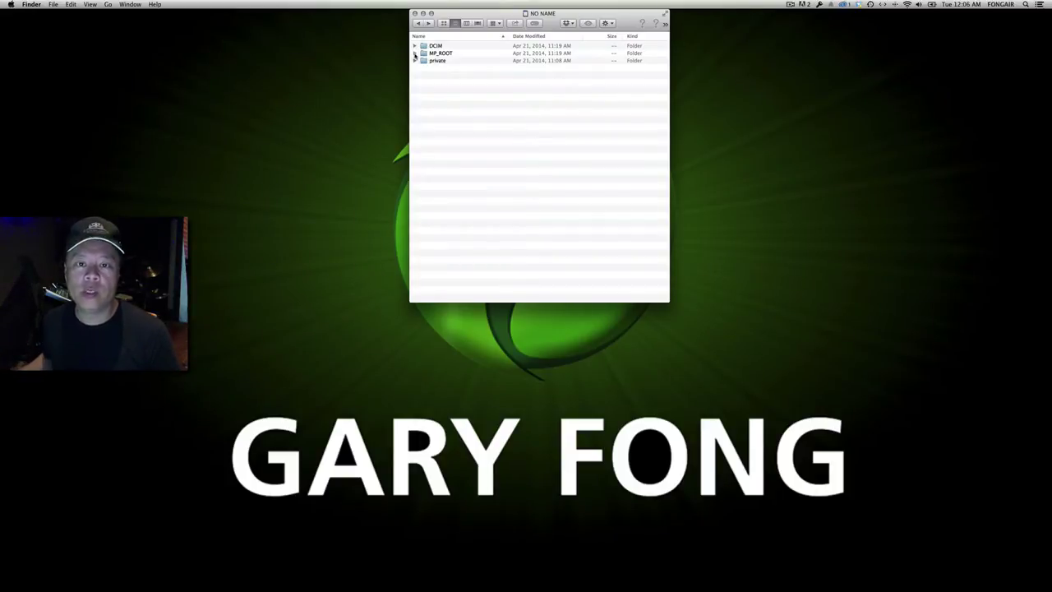
{"action": "left_click", "coordinate": [415, 54]}
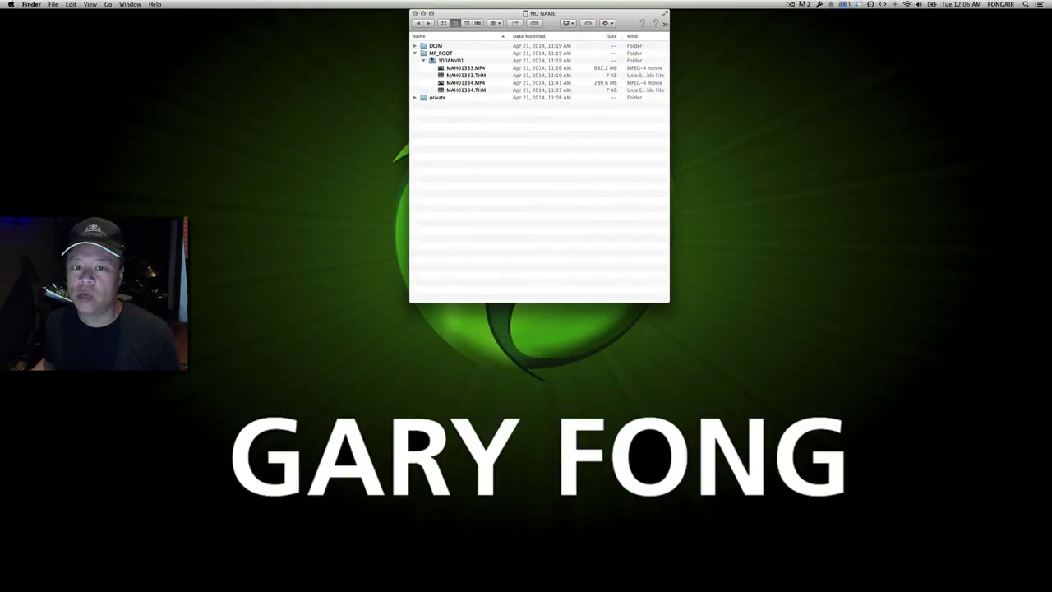
{"action": "left_click", "coordinate": [451, 68]}
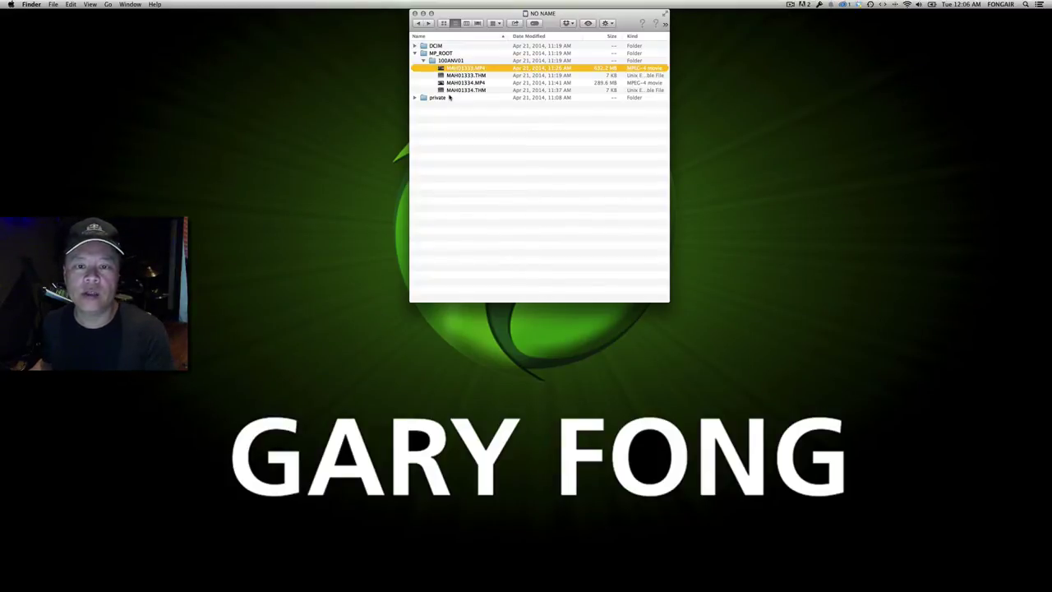
{"action": "key", "text": "space"}
{"action": "key", "text": "space"}
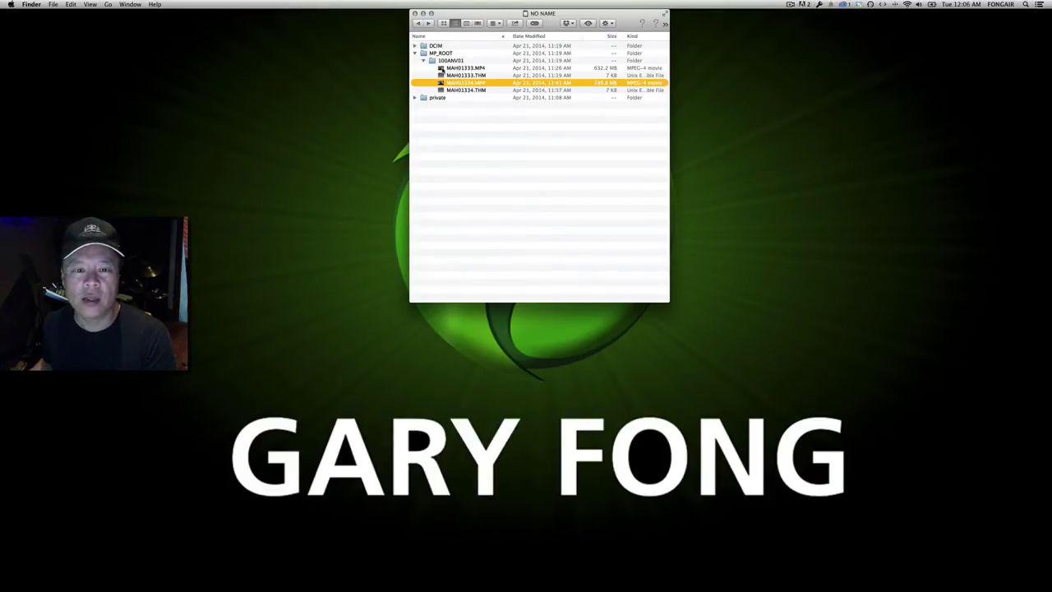
{"action": "left_click", "coordinate": [442, 70]}
{"action": "key", "text": "space"}
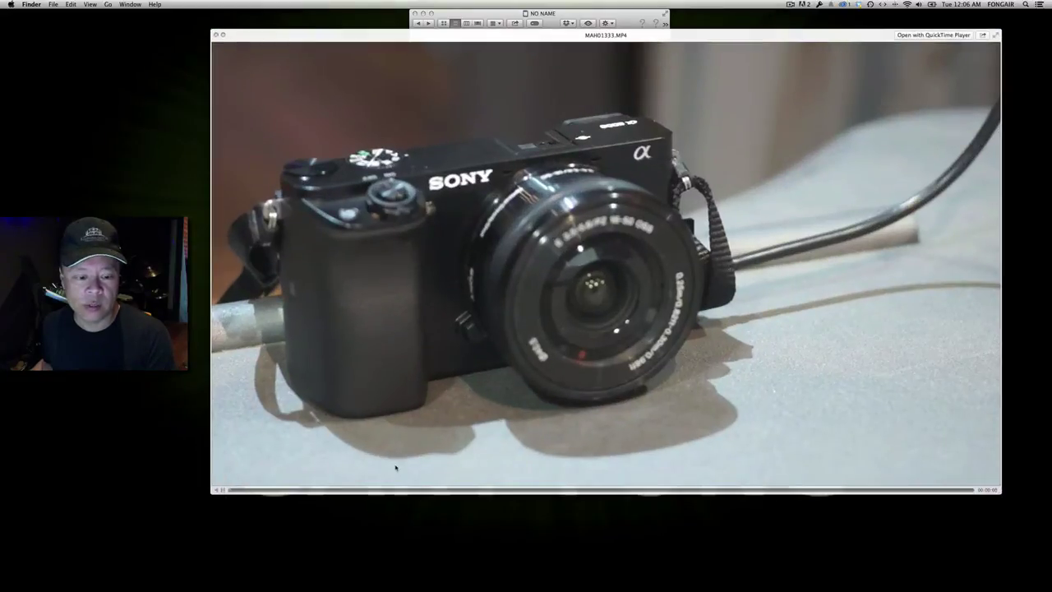
{"action": "left_click_drag", "start_coordinate": [233, 491], "coordinate": [539, 485]}
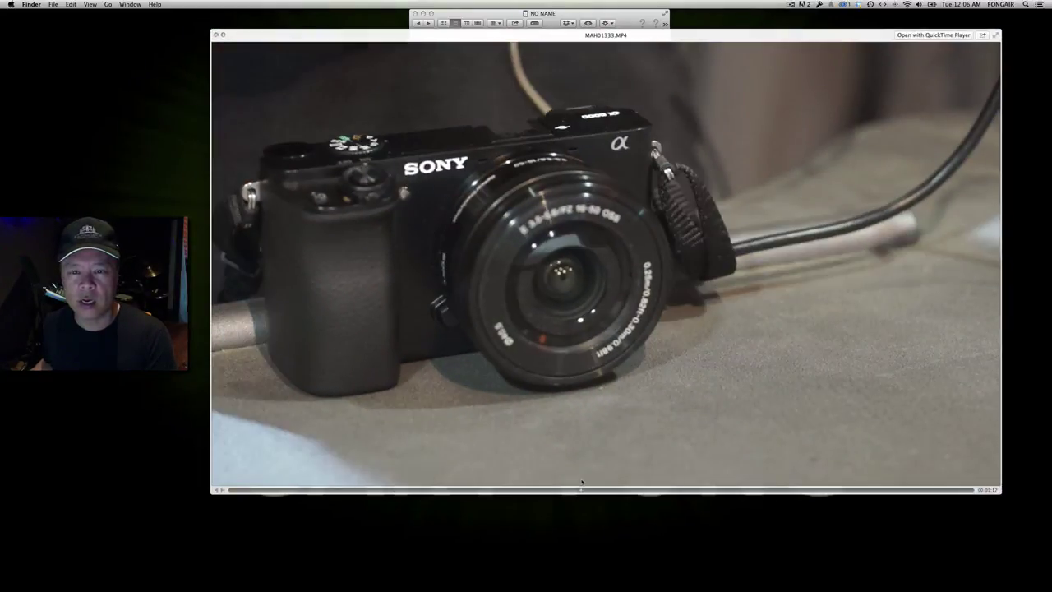
{"action": "key", "text": "space"}
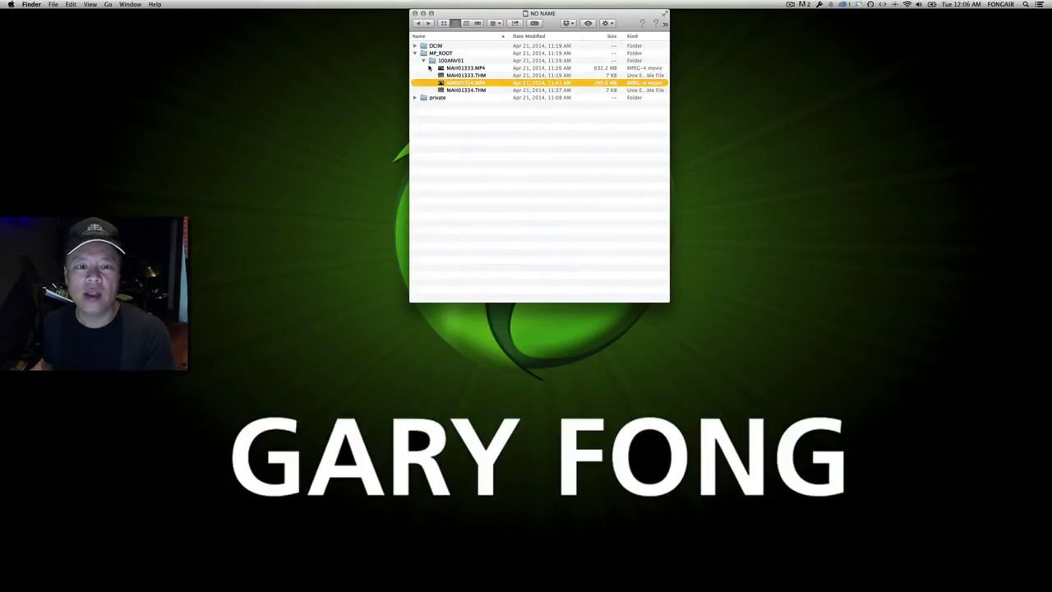
Step: Collapse MP_ROOT and expand private to show the 9.68 GB AVCHD package
{"action": "left_click", "coordinate": [415, 53]}
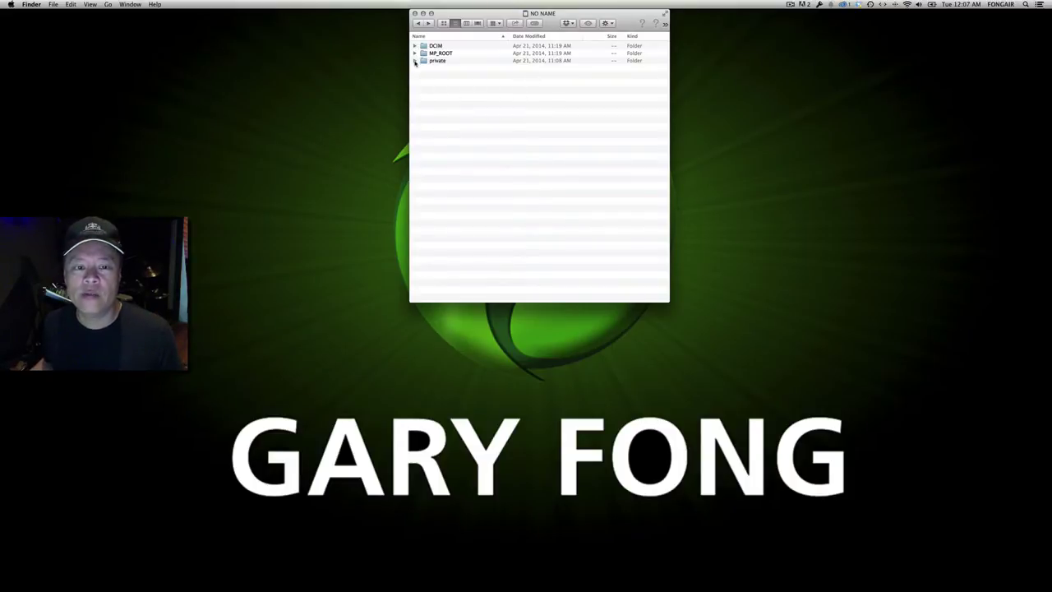
{"action": "left_click", "coordinate": [415, 61]}
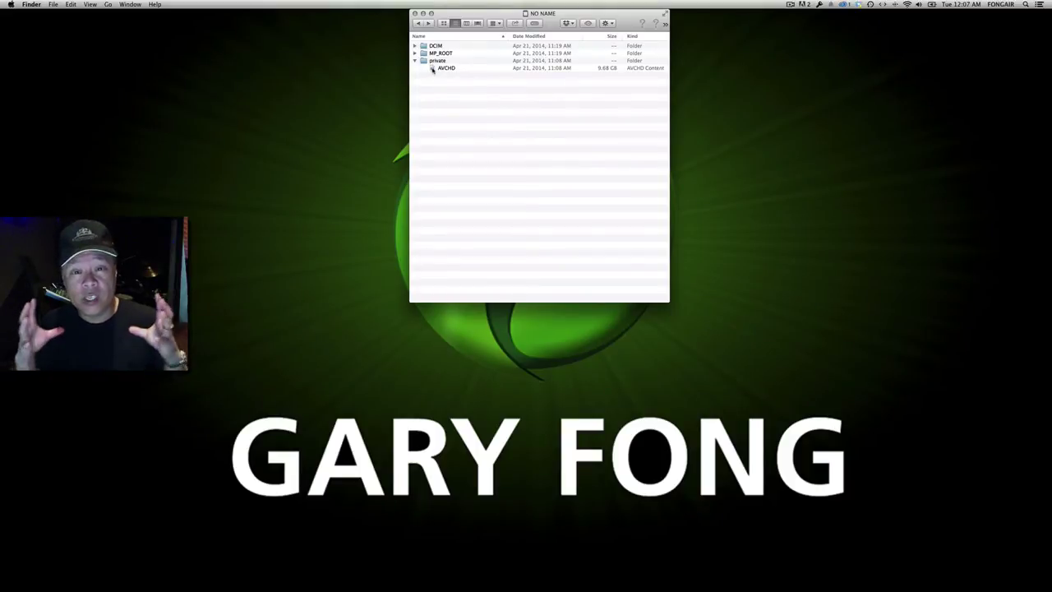
Step: Open the AVCHD package in QuickTime and pick Clip #2 from the Open Clip thumbnails
{"action": "double_click", "coordinate": [432, 69]}
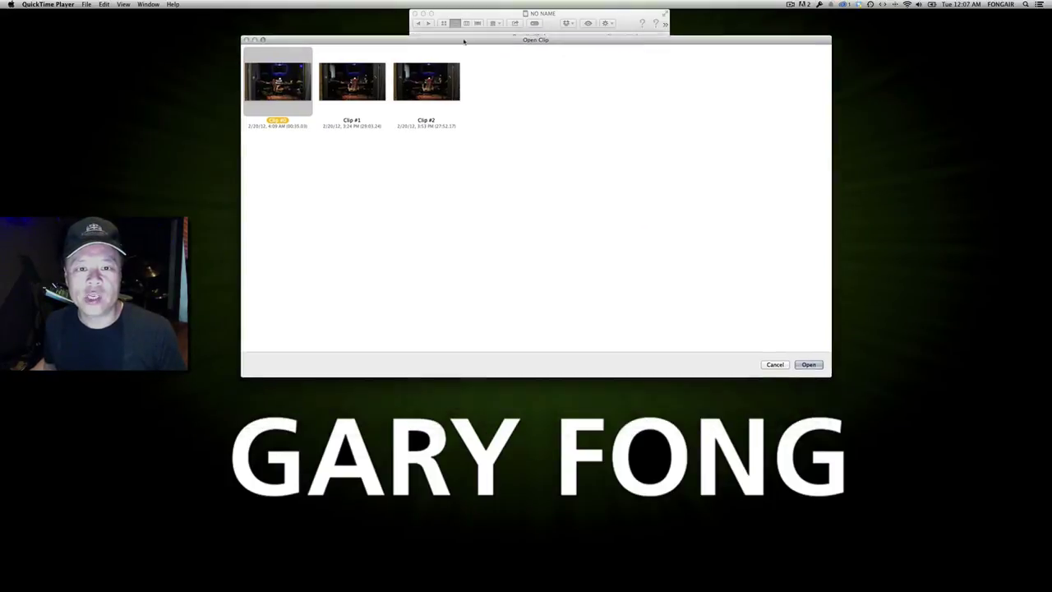
{"action": "left_click_drag", "start_coordinate": [461, 28], "coordinate": [464, 80]}
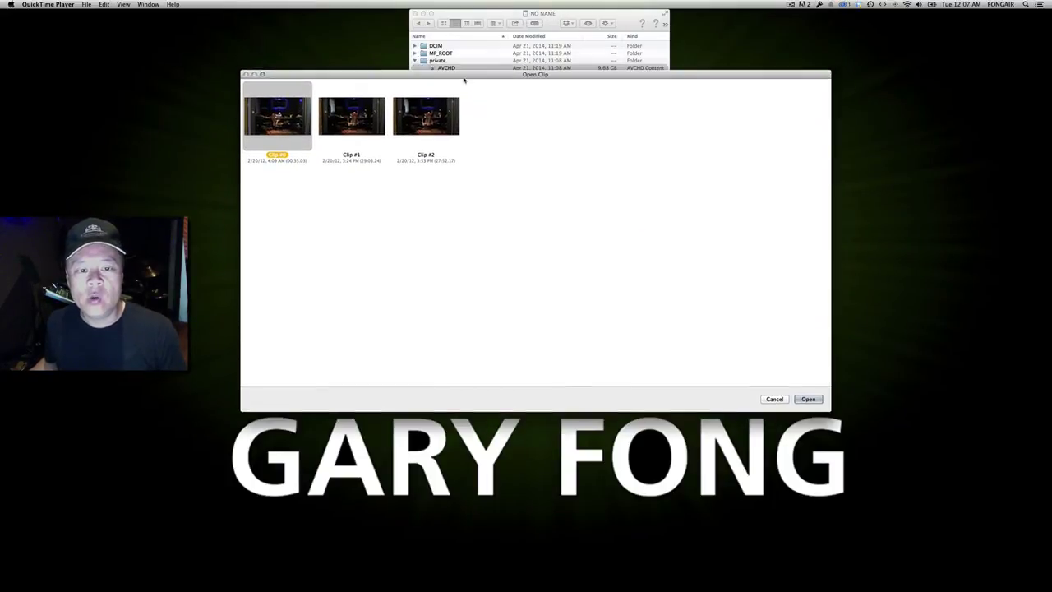
{"action": "left_click", "coordinate": [374, 122]}
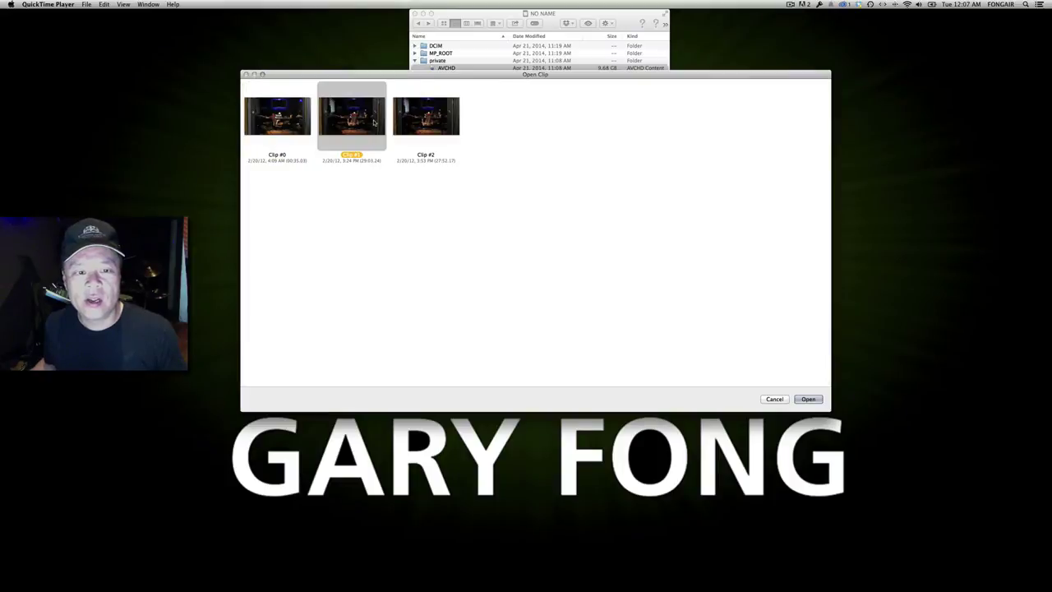
{"action": "key", "text": "Right"}
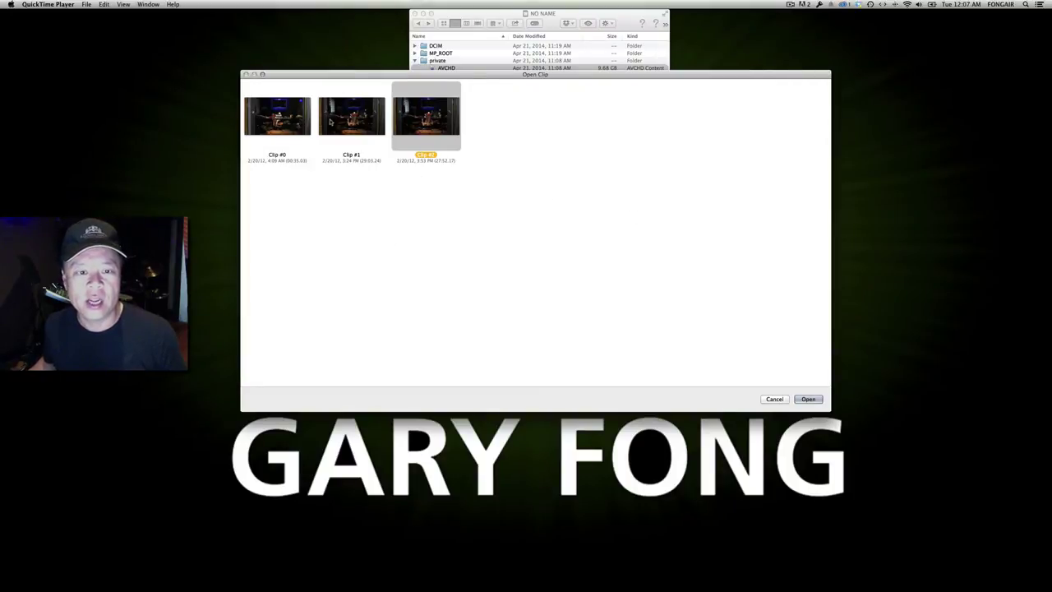
{"action": "left_click", "coordinate": [364, 91]}
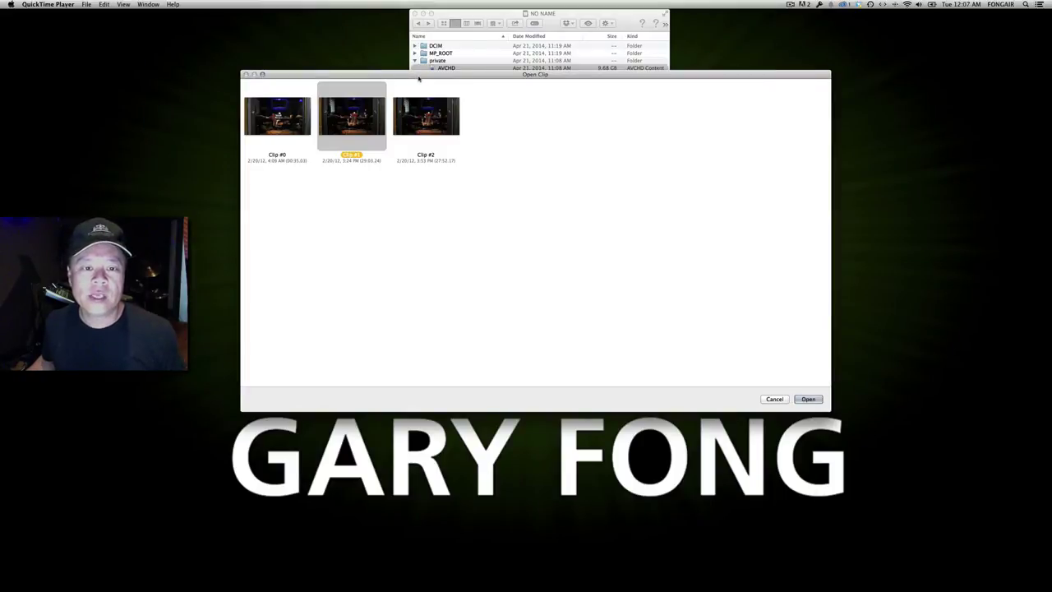
{"action": "left_click_drag", "start_coordinate": [418, 78], "coordinate": [418, 50]}
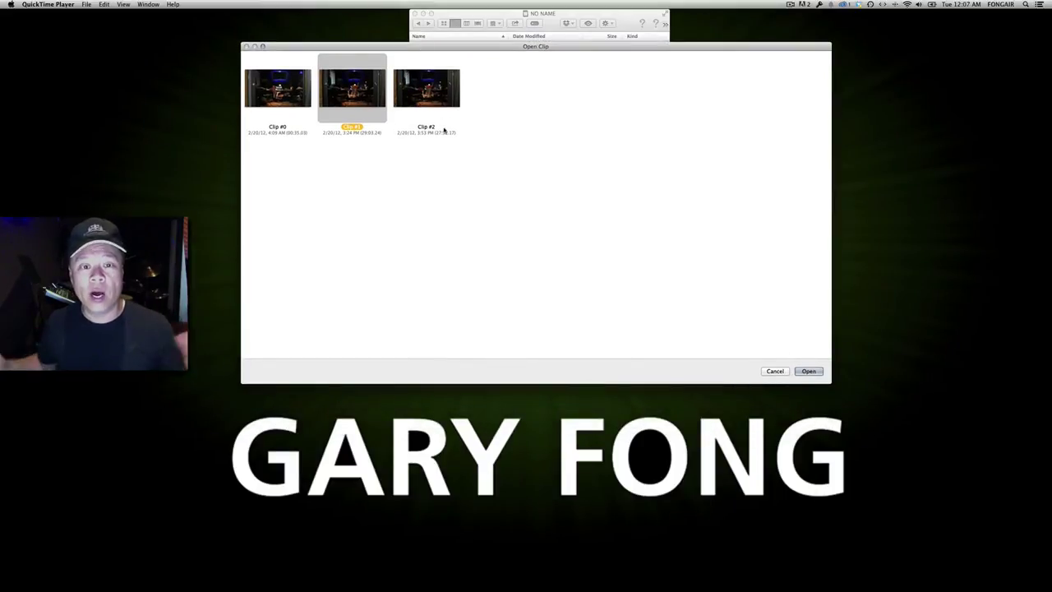
{"action": "mouse_move", "coordinate": [446, 47]}
{"action": "left_mouse_down"}
{"action": "mouse_move", "coordinate": [451, 117]}
{"action": "mouse_move", "coordinate": [444, 75]}
{"action": "left_mouse_up"}
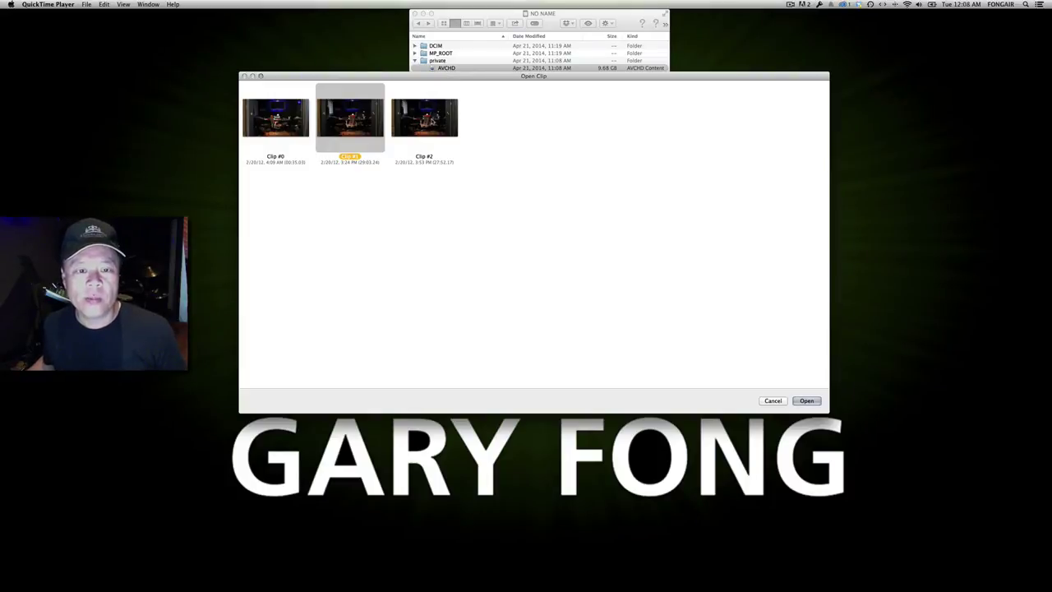
{"action": "double_click", "coordinate": [431, 121]}
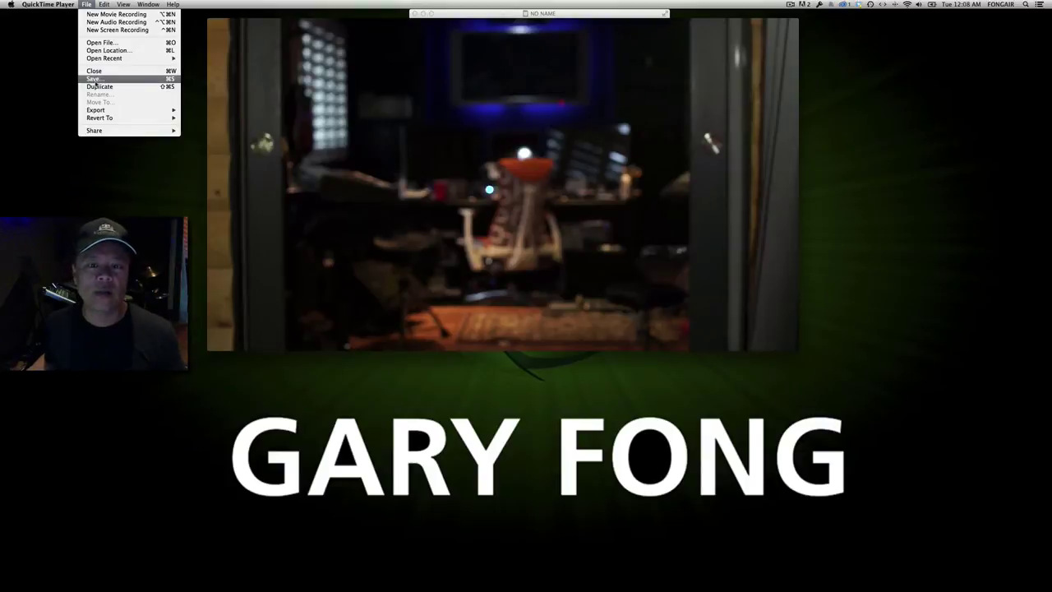
Step: Bring up the Save sheet for Clip #2, then cancel it
{"action": "left_click", "coordinate": [96, 80]}
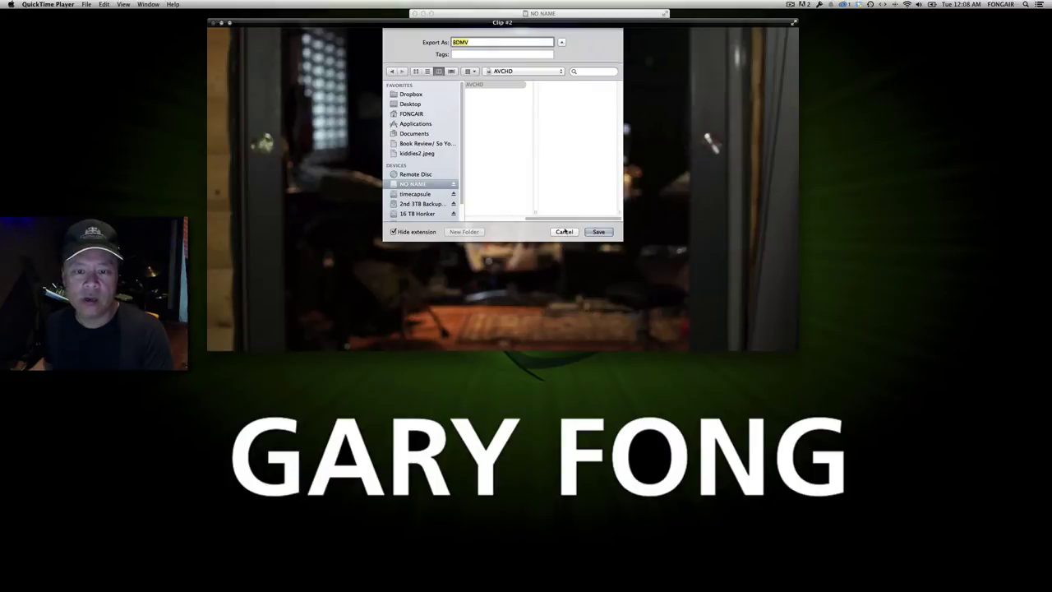
{"action": "left_click", "coordinate": [564, 231]}
Step: Reopen the AVCHD package from Finder and open the 35-second Clip #0
{"action": "left_click", "coordinate": [523, 15]}
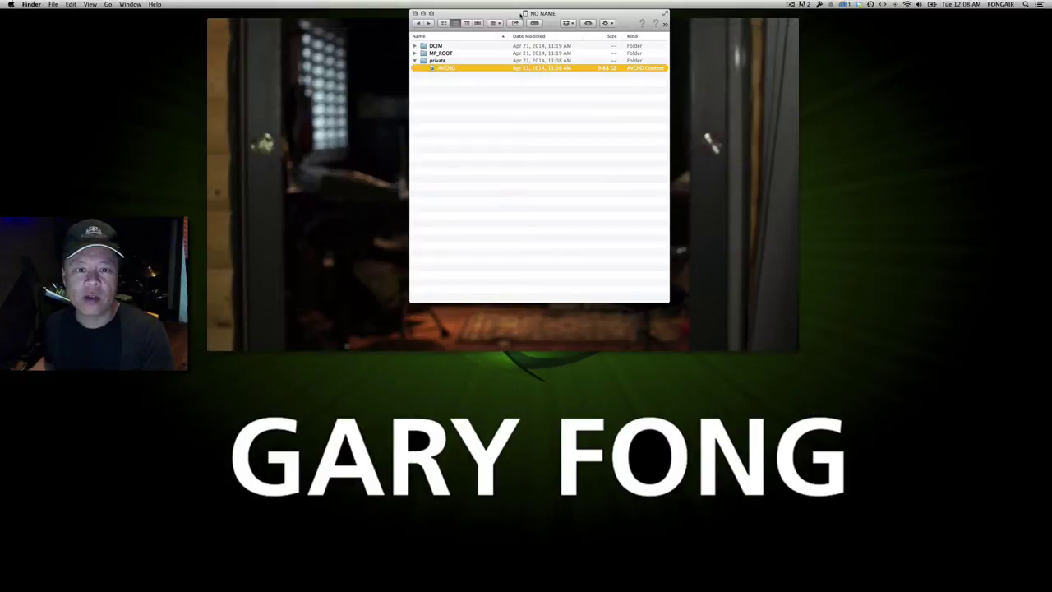
{"action": "double_click", "coordinate": [432, 70]}
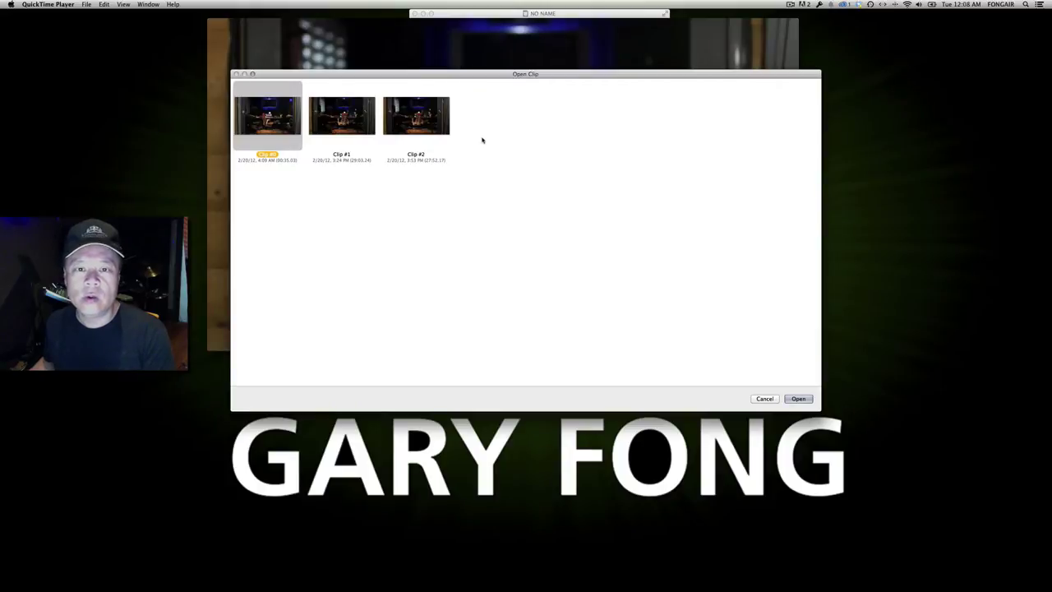
{"action": "left_click", "coordinate": [359, 122]}
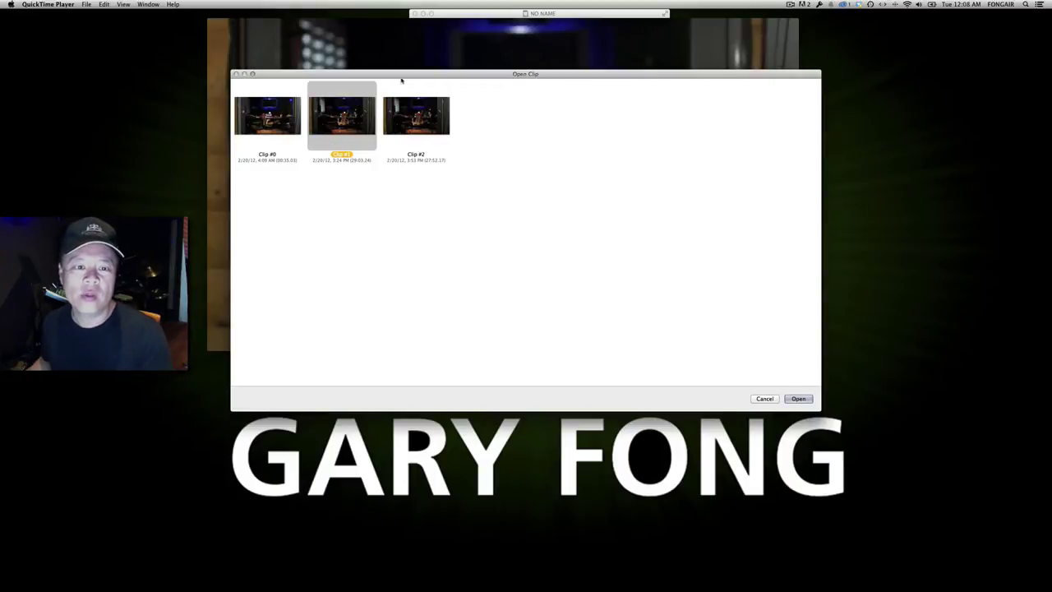
{"action": "left_click_drag", "start_coordinate": [403, 75], "coordinate": [418, 25]}
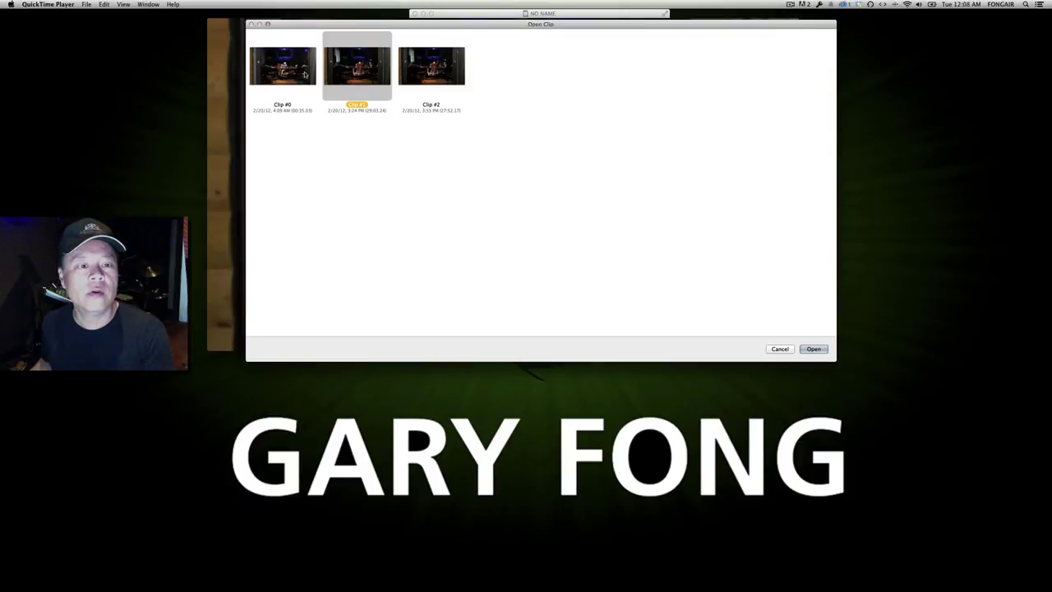
{"action": "left_click", "coordinate": [304, 74]}
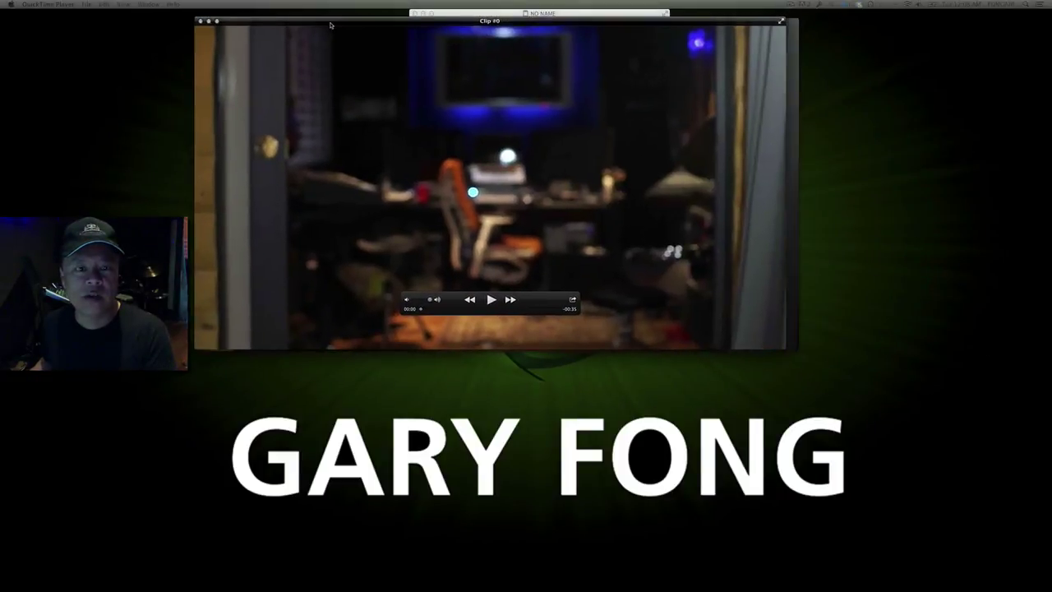
Step: Save the clip as 'clip one', replacing the existing file, then cancel the slow save
{"action": "left_click", "coordinate": [86, 4]}
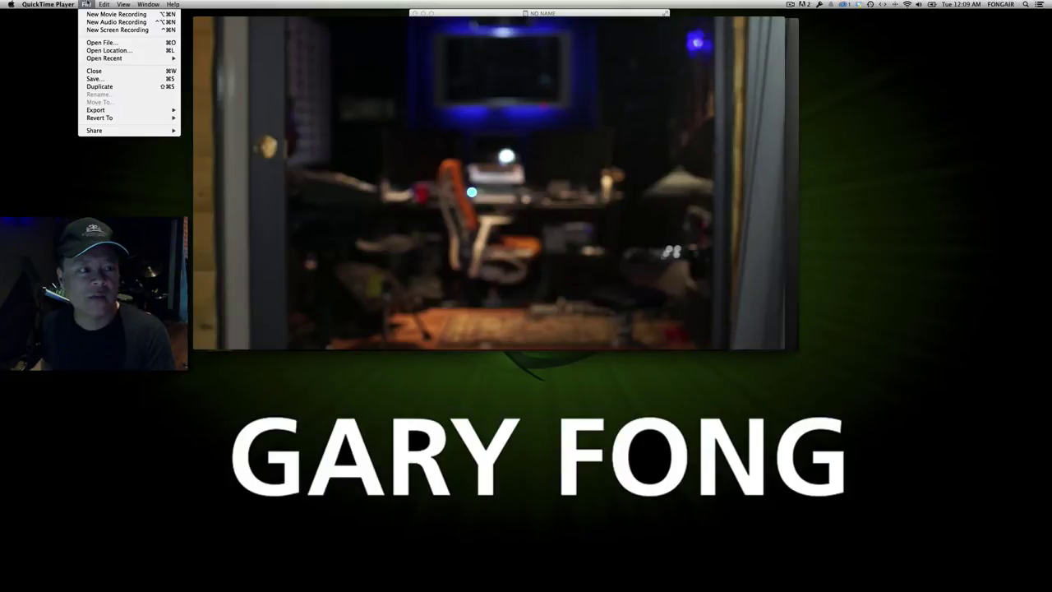
{"action": "left_click", "coordinate": [97, 79]}
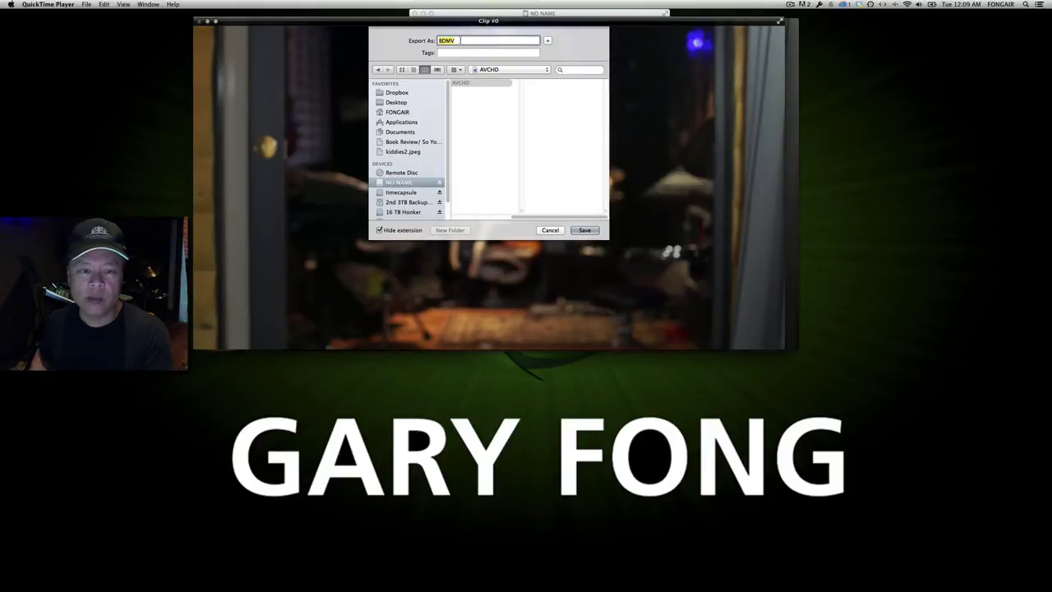
{"action": "type", "text": "clip one"}
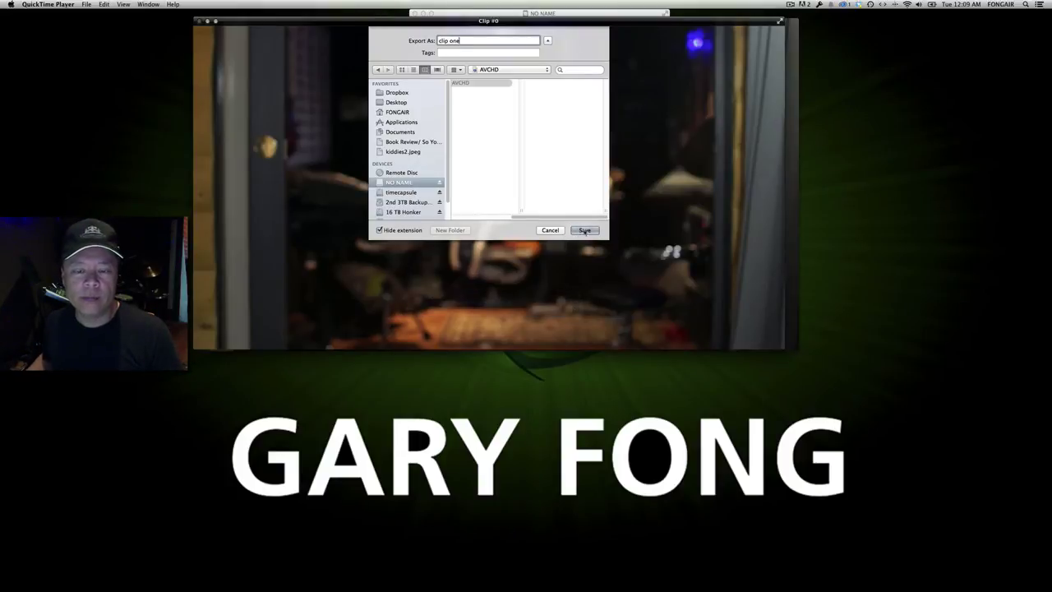
{"action": "left_click", "coordinate": [584, 230]}
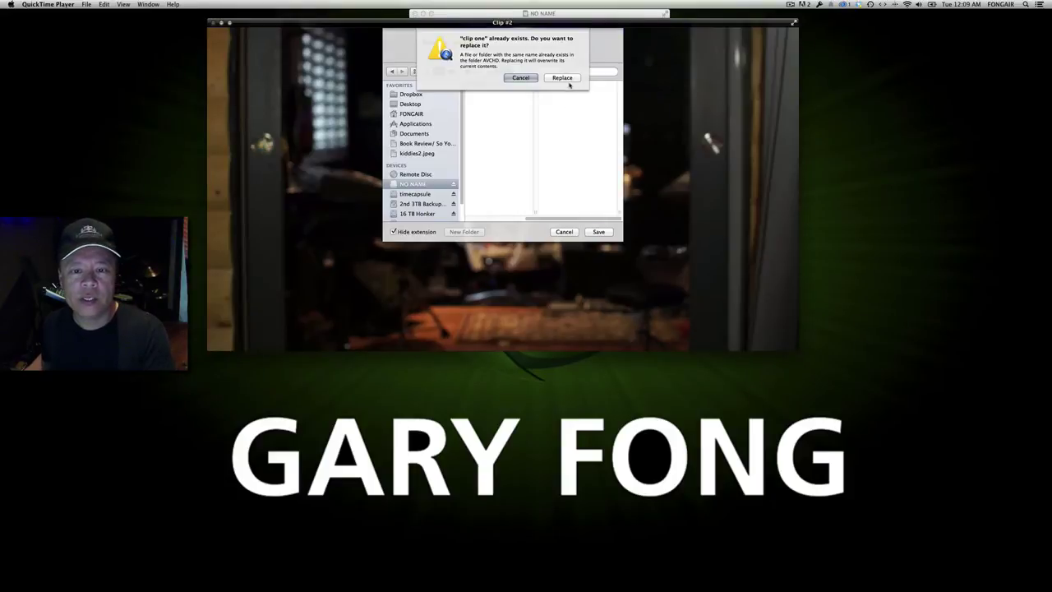
{"action": "key", "text": "Return"}
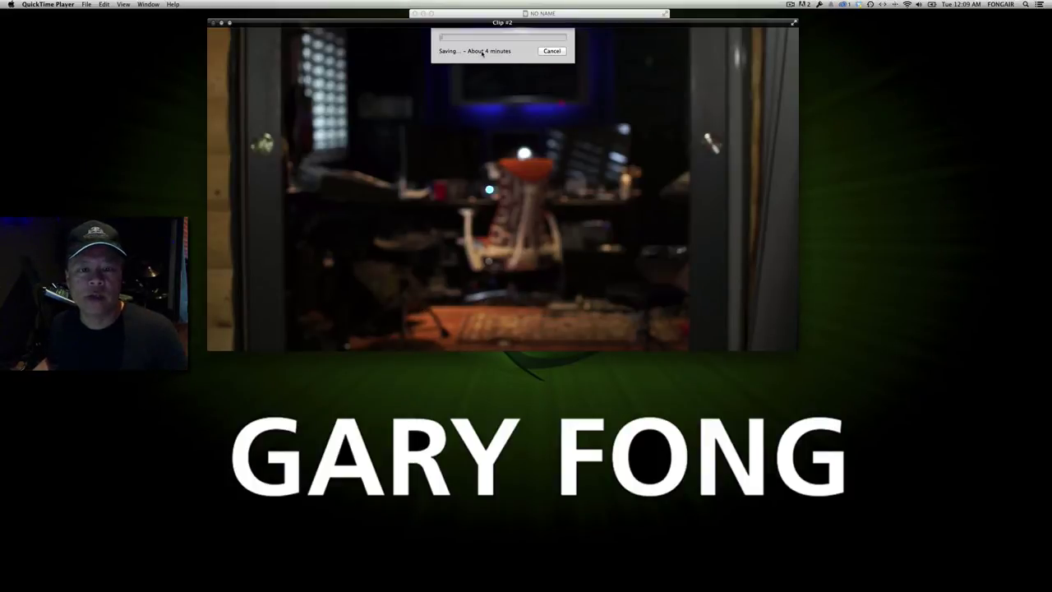
{"action": "left_click", "coordinate": [552, 51]}
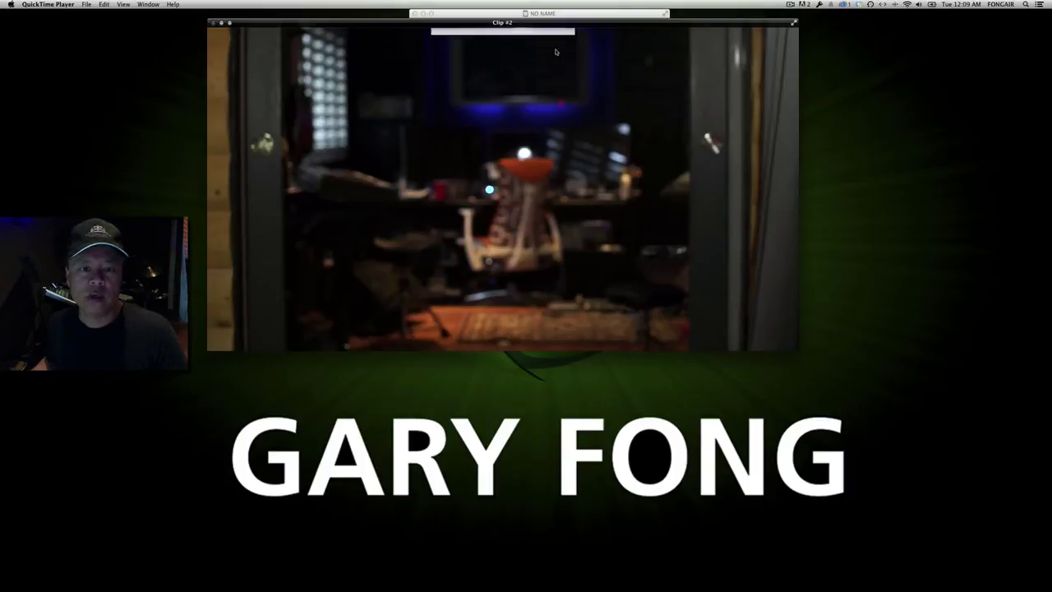
Step: Start a 1080p export named 'clip one', replacing the existing file
{"action": "left_click", "coordinate": [91, 4]}
{"action": "mouse_move", "coordinate": [97, 110]}
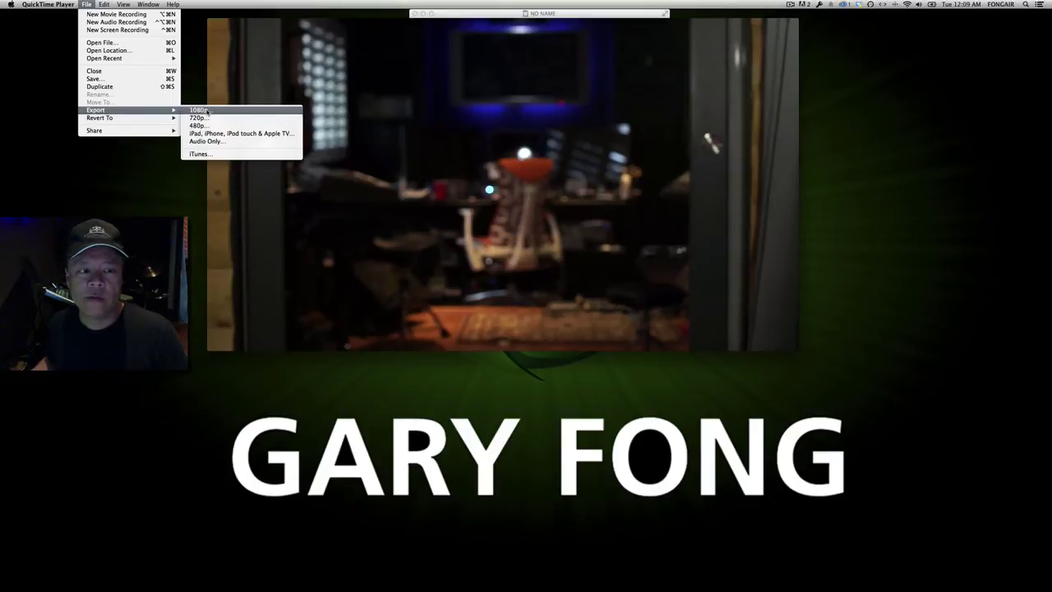
{"action": "left_click", "coordinate": [206, 112]}
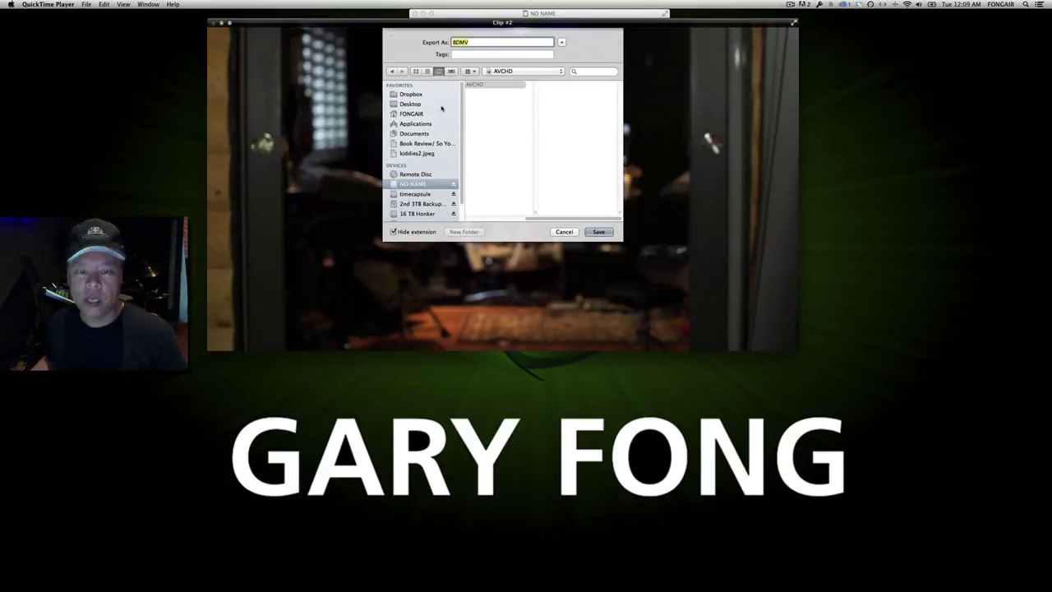
{"action": "type", "text": "clip one"}
{"action": "key", "text": "Return"}
{"action": "left_click", "coordinate": [555, 78]}
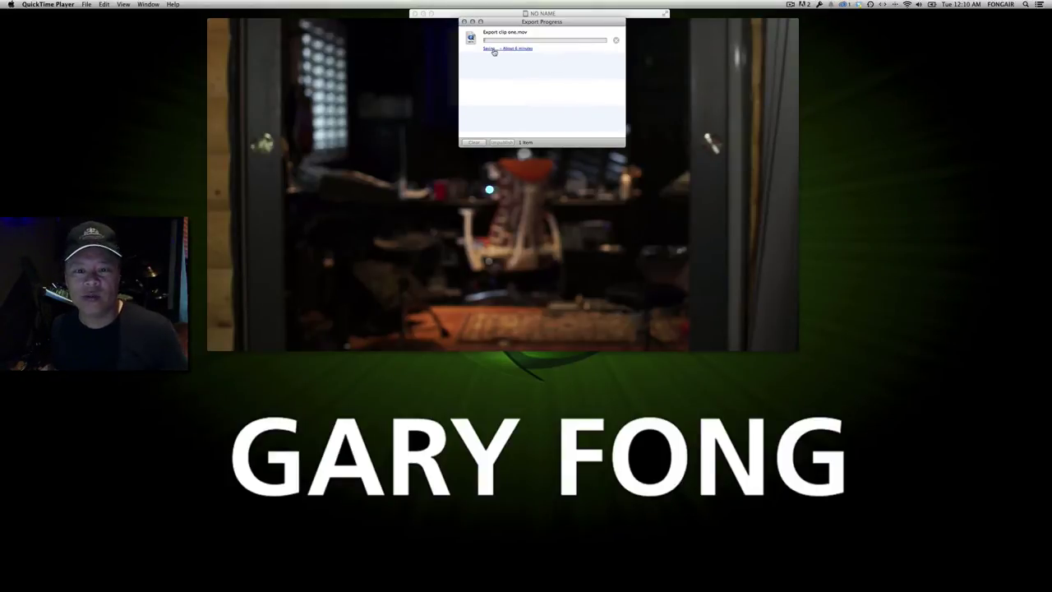
Step: Cancel the export, close Export Progress, and shift and narrow the player window
{"action": "left_click", "coordinate": [615, 41]}
{"action": "key", "text": "super+w"}
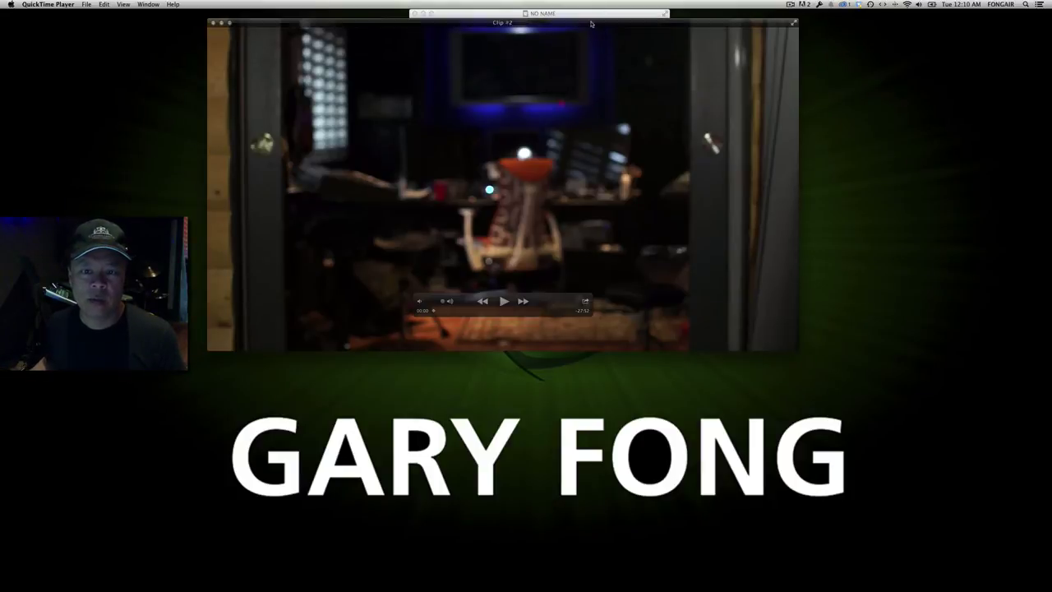
{"action": "left_click_drag", "start_coordinate": [592, 25], "coordinate": [628, 25]}
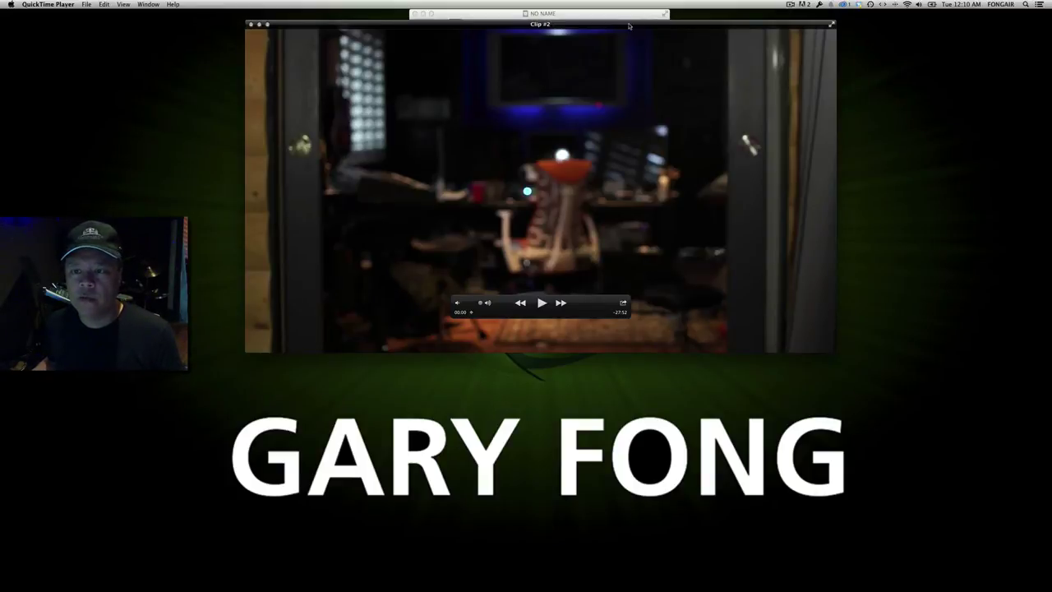
{"action": "left_click_drag", "start_coordinate": [836, 88], "coordinate": [815, 90]}
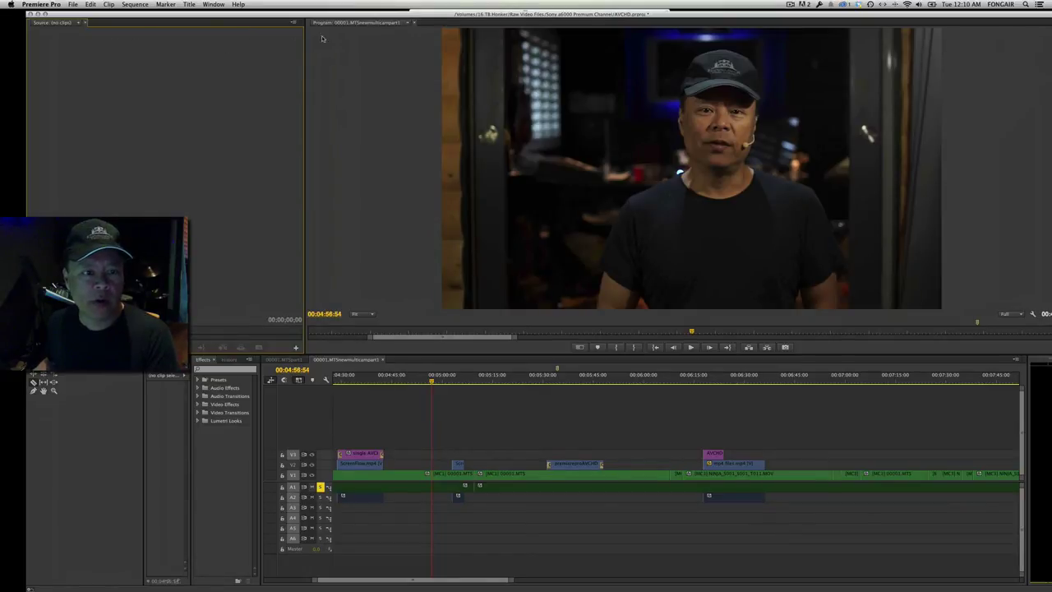
Step: Open Premiere Pro's Media Browser panel from the Window menu
{"action": "left_click", "coordinate": [214, 4]}
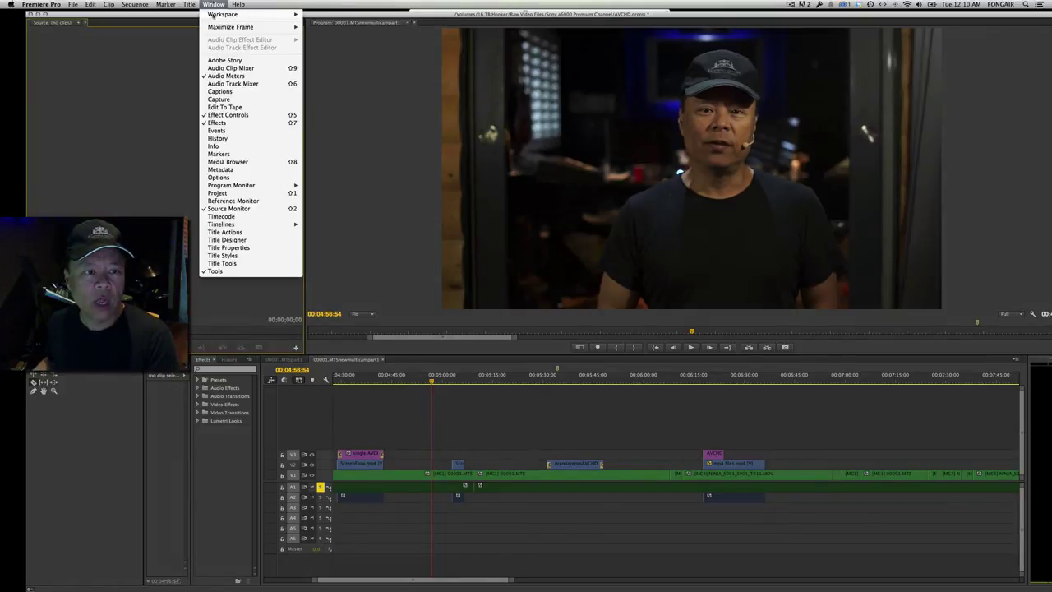
{"action": "left_click", "coordinate": [221, 161]}
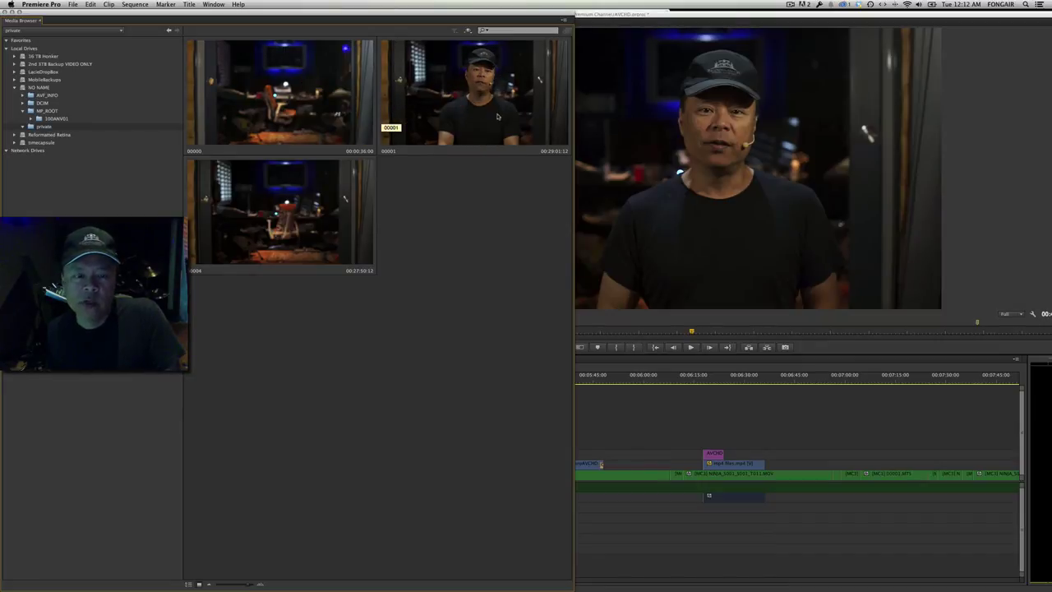
{"action": "left_click", "coordinate": [469, 116]}
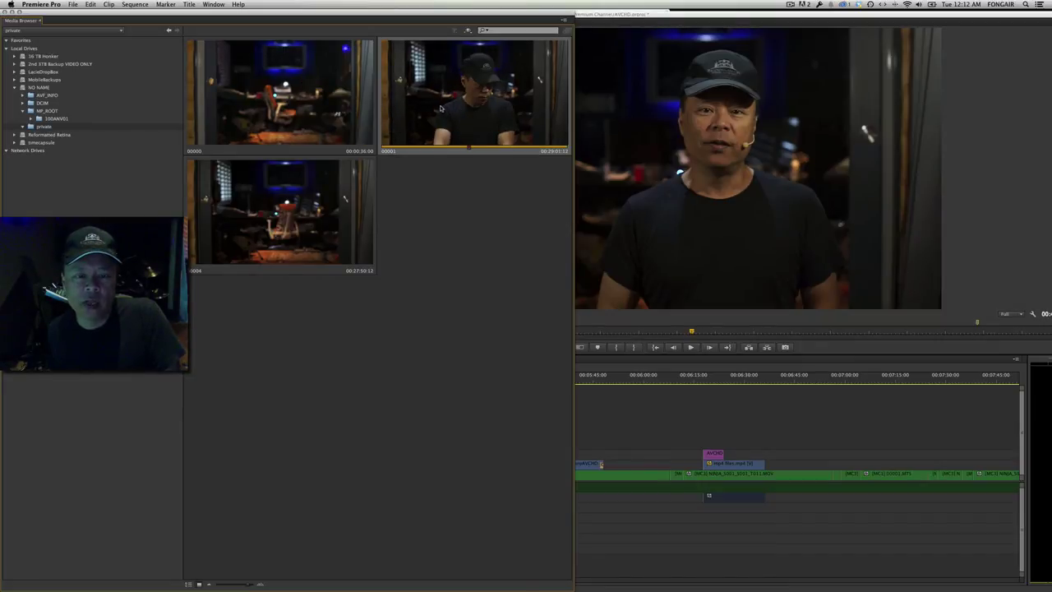
{"action": "right_click", "coordinate": [440, 107]}
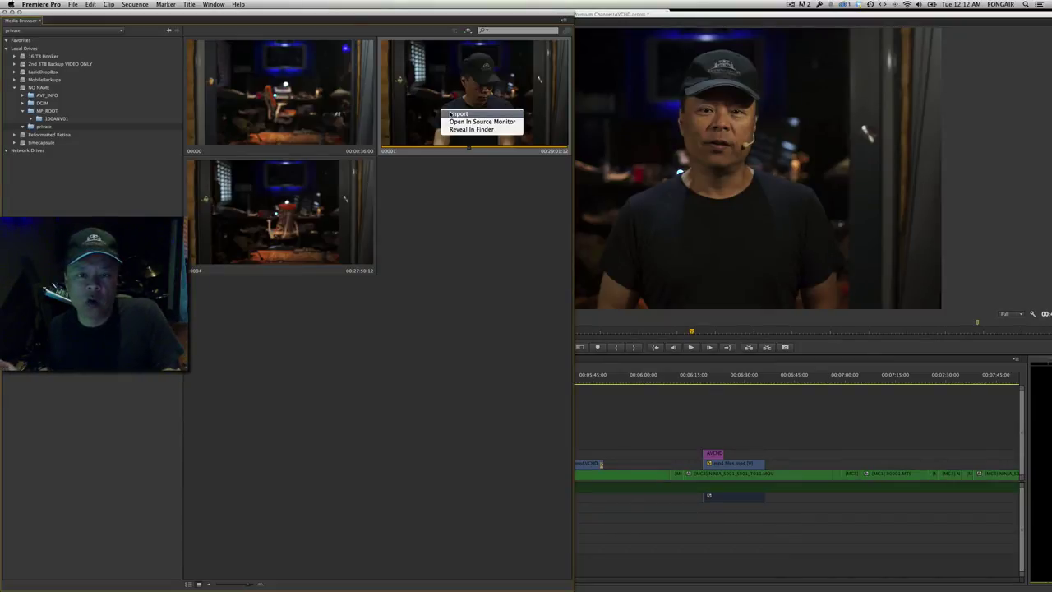
{"action": "left_click", "coordinate": [457, 222]}
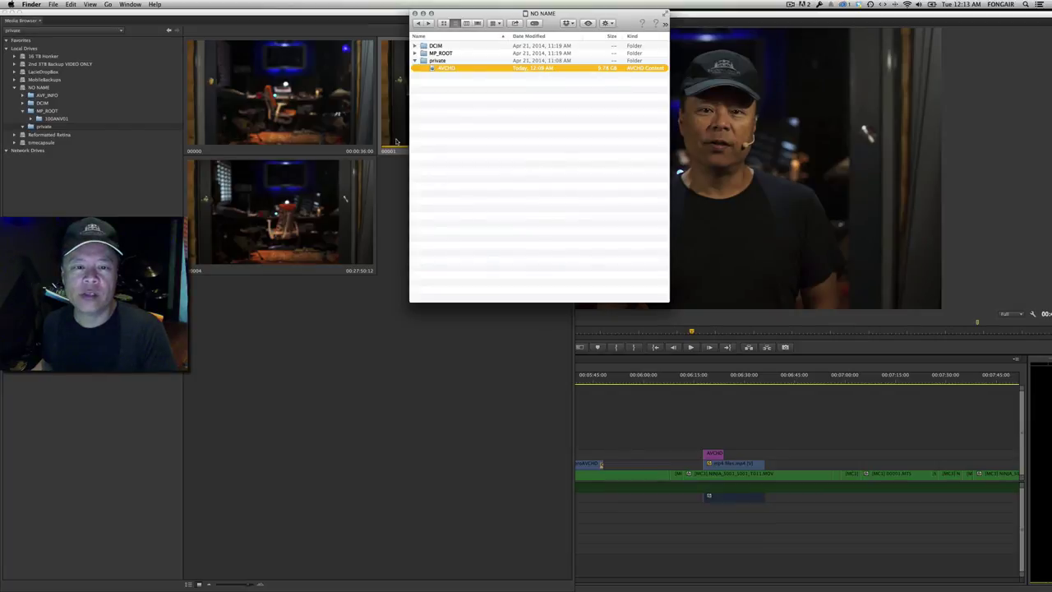
Step: Open a clip from the card's AVCHD package in QuickTime, close it, then reopen and cancel the chooser
{"action": "left_click", "coordinate": [447, 138]}
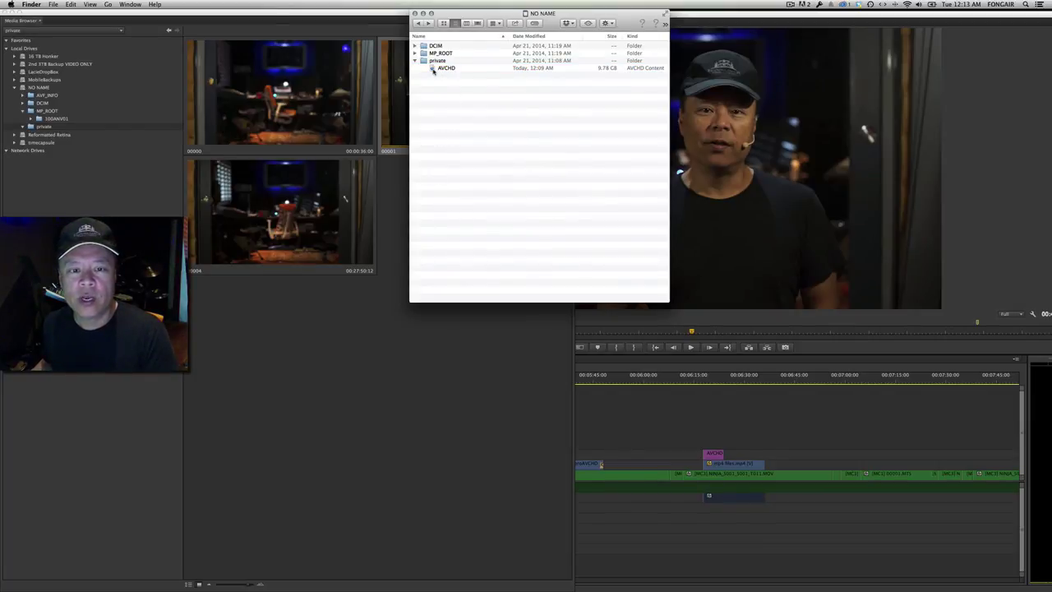
{"action": "left_click", "coordinate": [433, 71]}
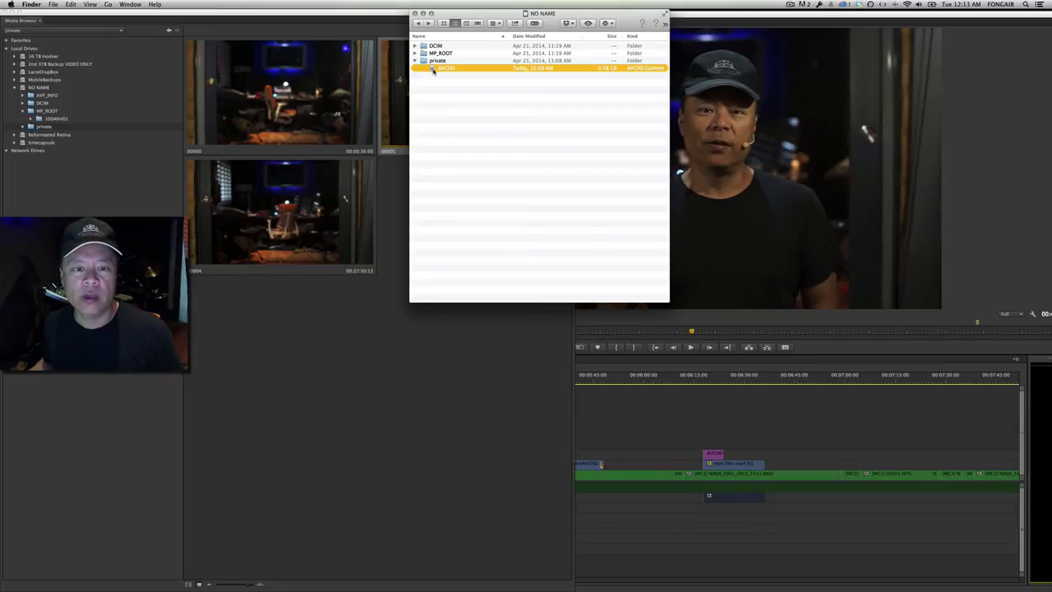
{"action": "double_click", "coordinate": [433, 70]}
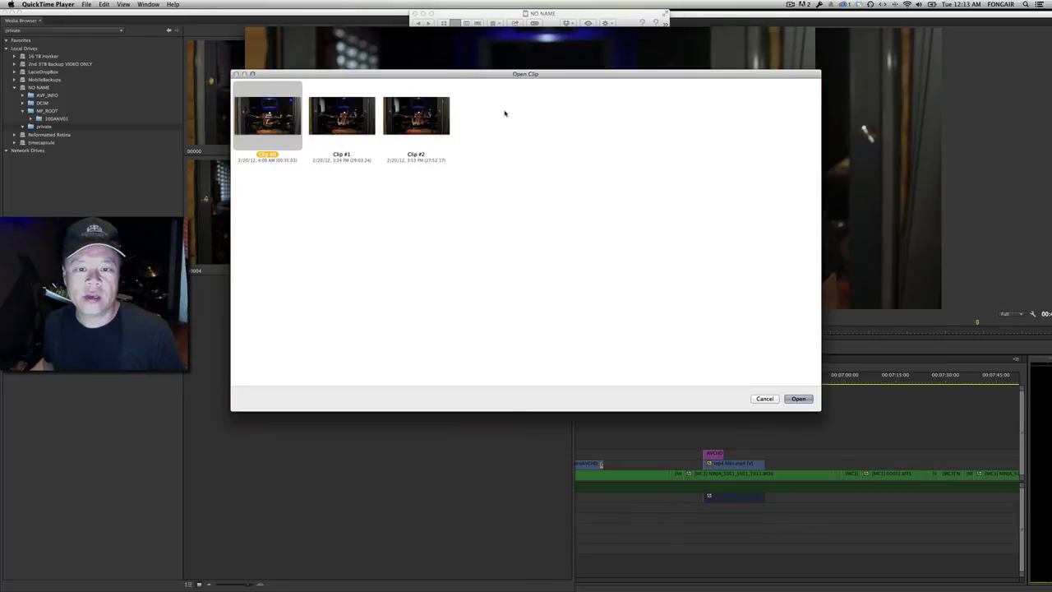
{"action": "left_click", "coordinate": [796, 399]}
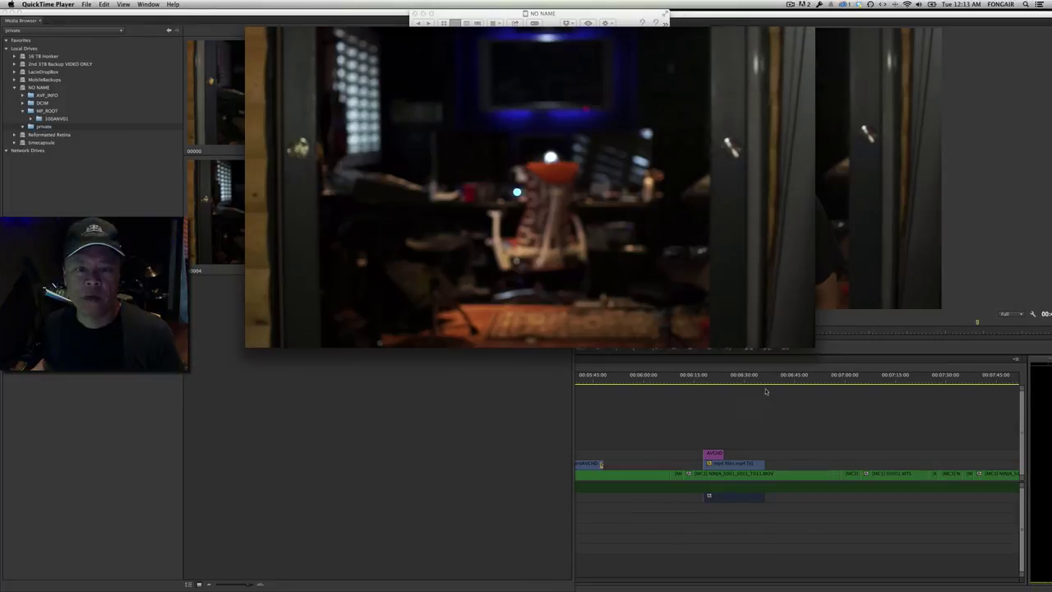
{"action": "left_click", "coordinate": [250, 31]}
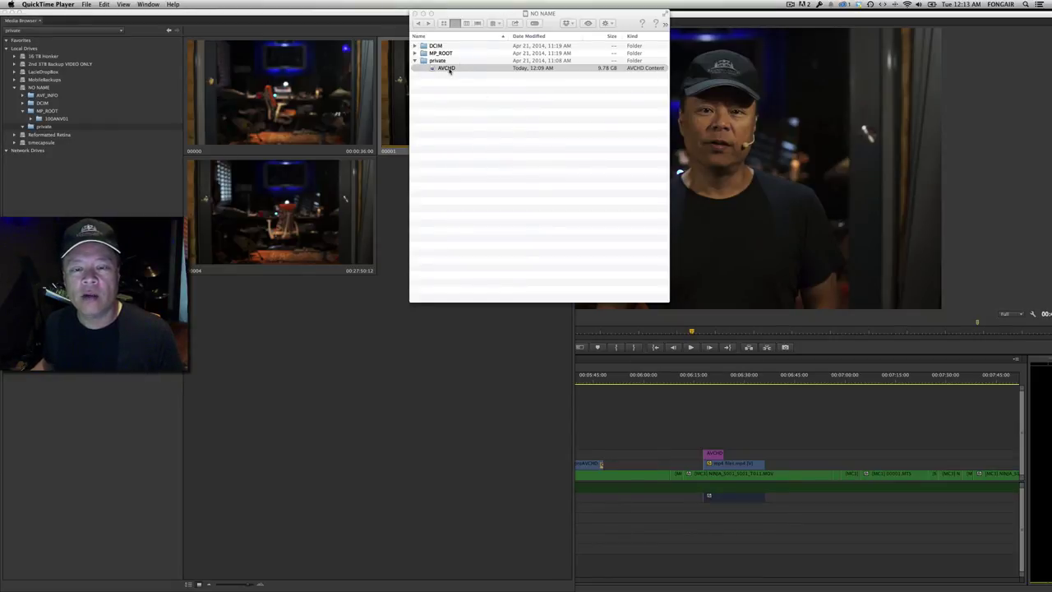
{"action": "double_click", "coordinate": [449, 69]}
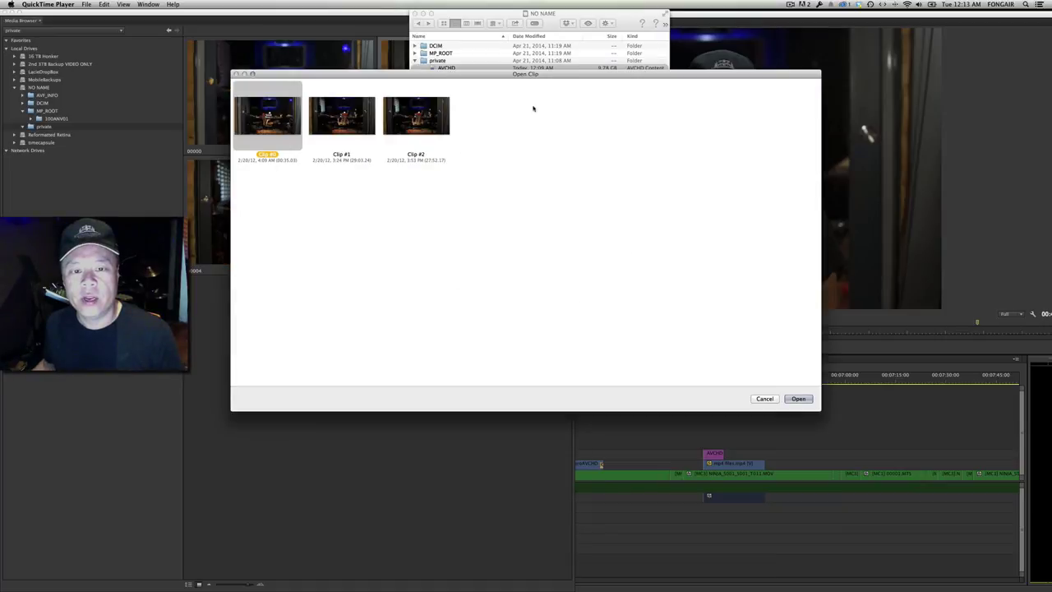
{"action": "left_click", "coordinate": [764, 399]}
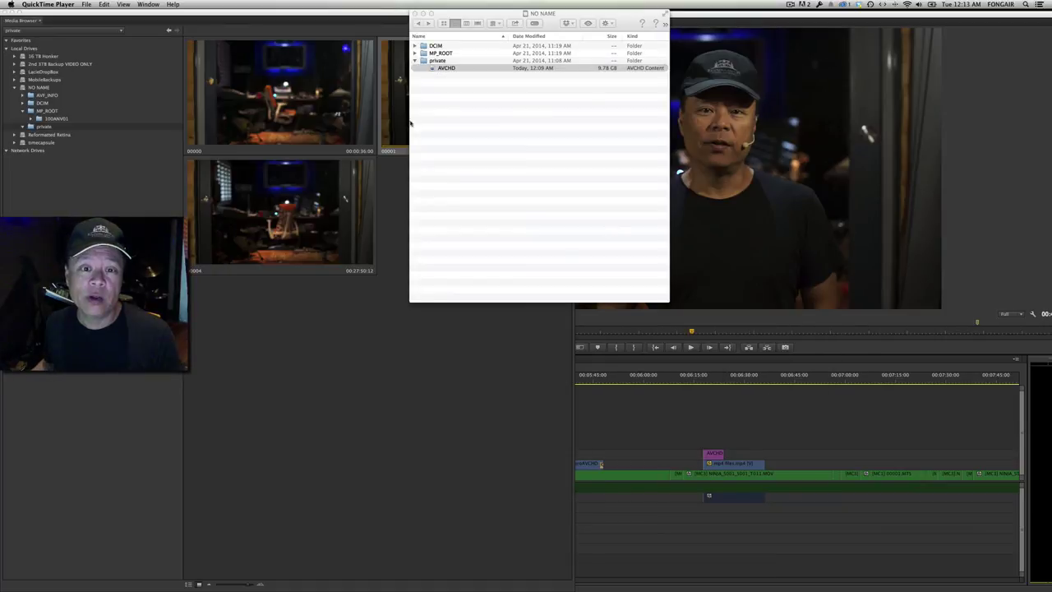